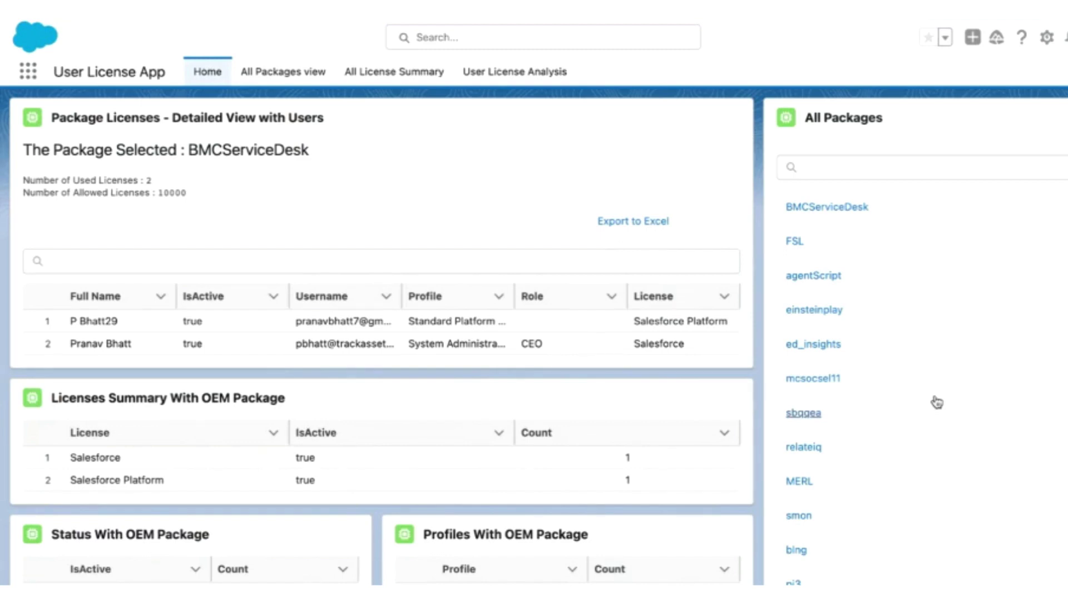
- View the license details of the FSL, agentScript and einsteinplay packages one after another
left_click(805, 244)
left_click(807, 277)
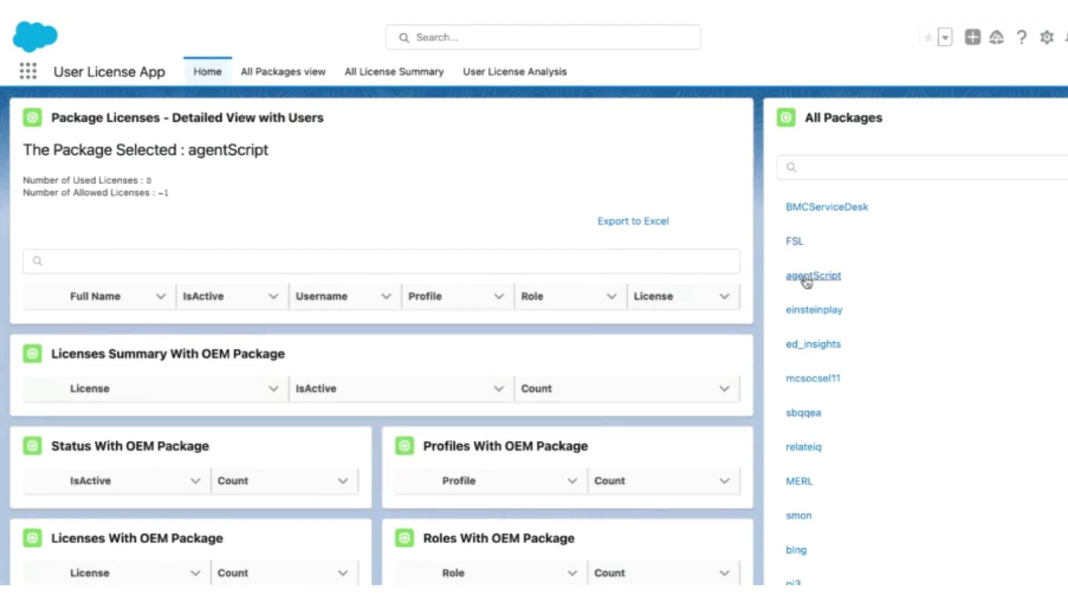
left_click(808, 311)
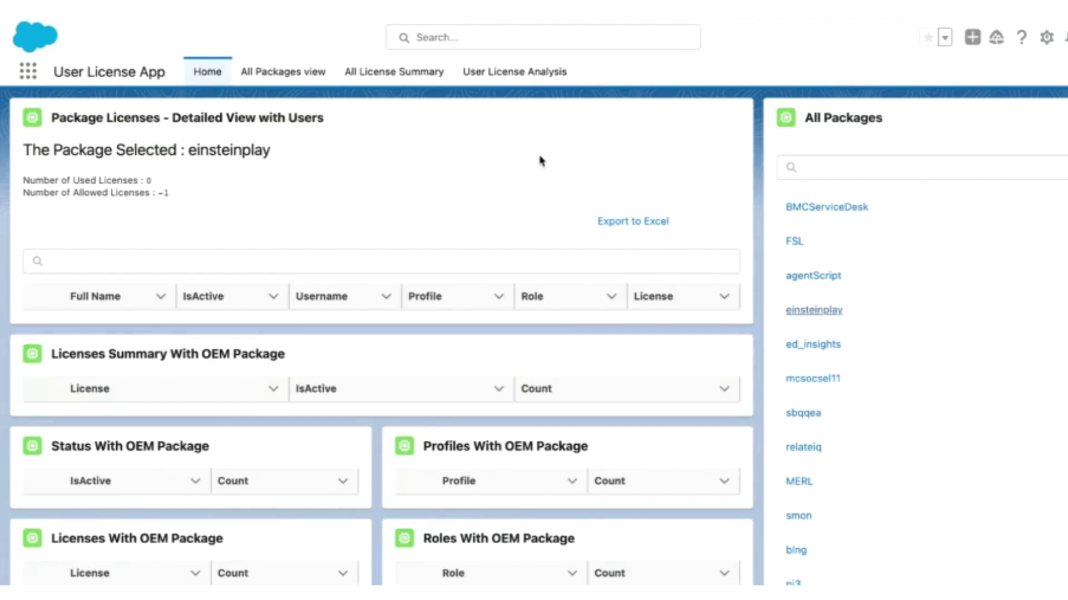
left_click(802, 249)
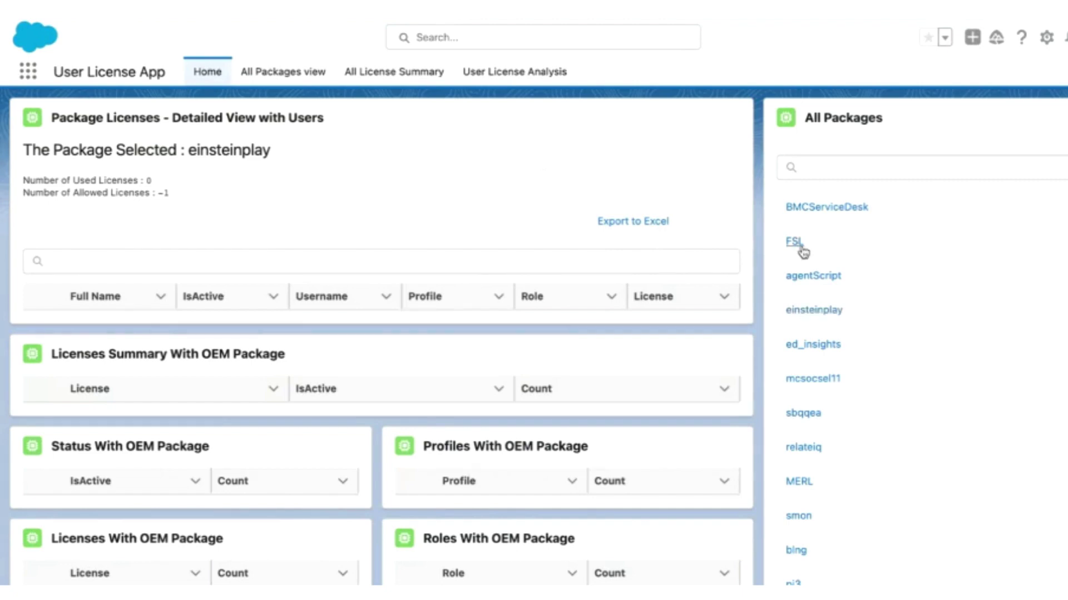
- Select the BMCServiceDesk package and export its detailed license user list to Excel
left_click(823, 216)
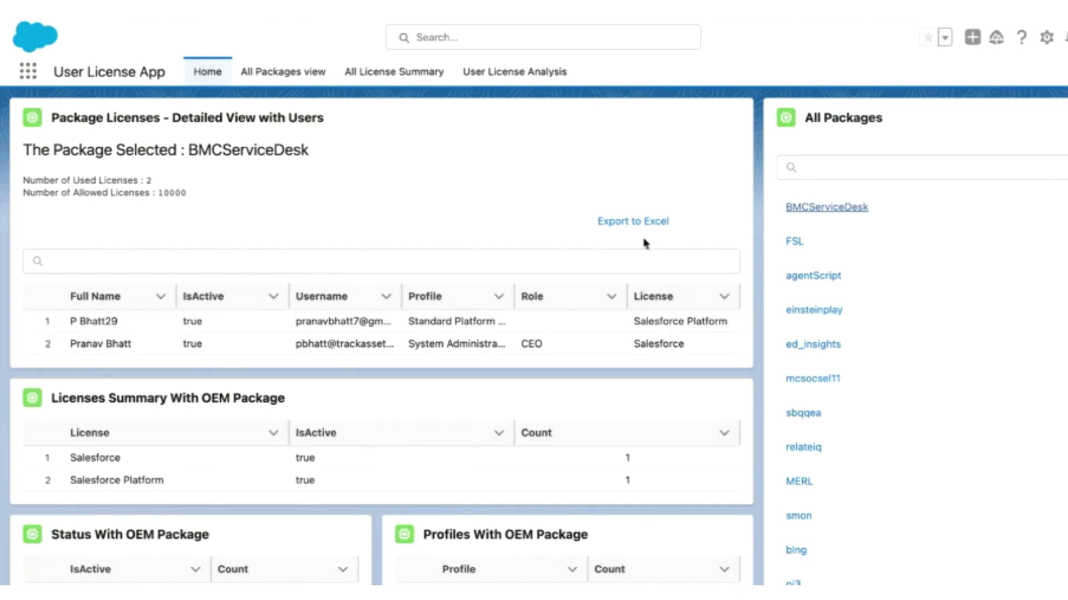
left_click(656, 223)
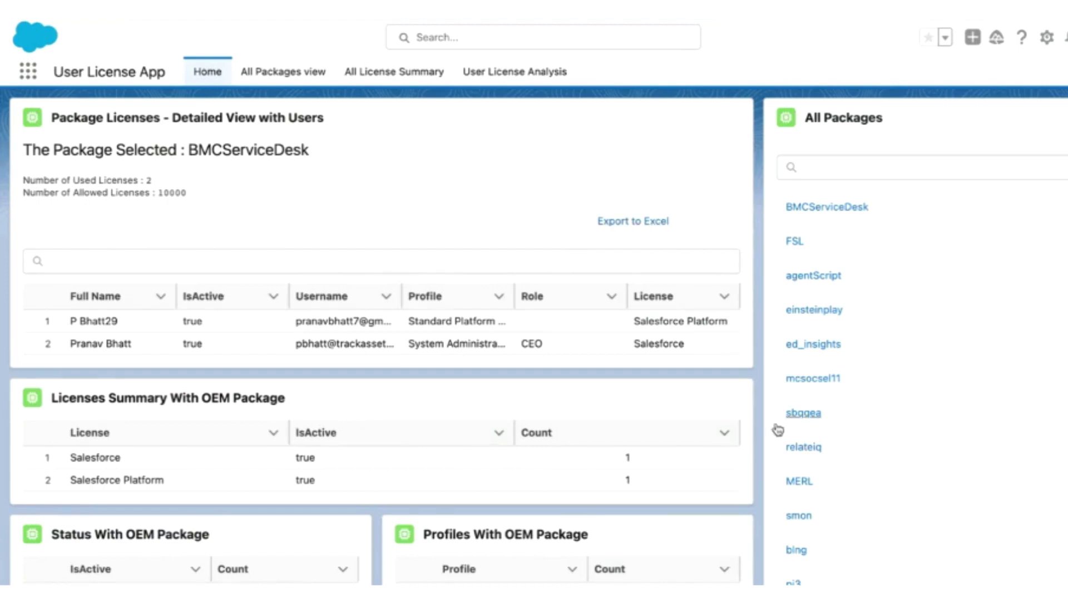
- Review the license, status, profile and role summaries for the BMCServiceDesk package
scroll(761, 421, "down", 4)
scroll(761, 422, "down", 1)
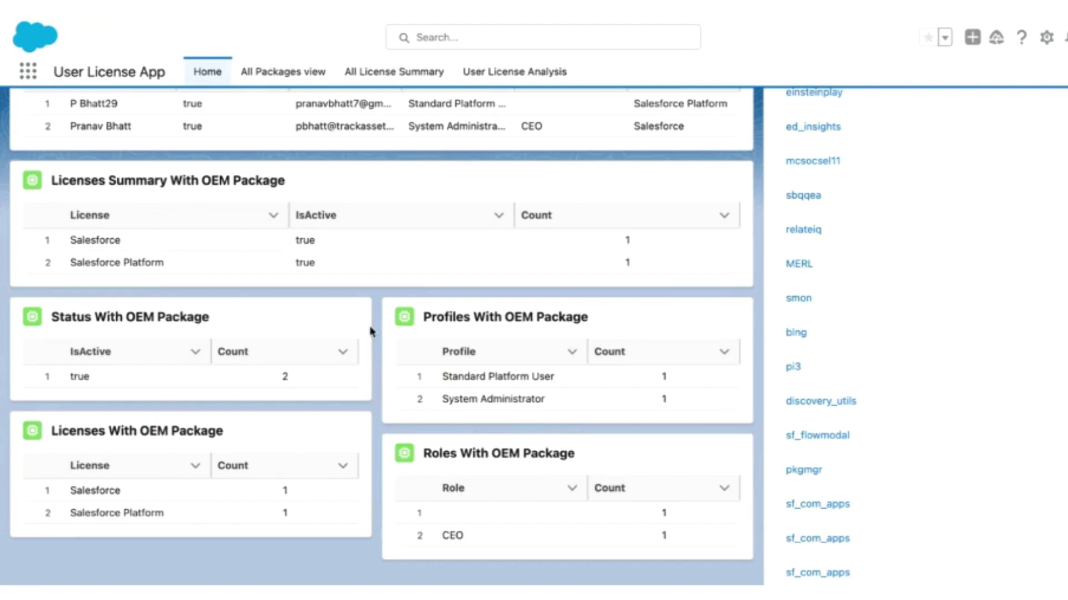
scroll(370, 331, "up", 4)
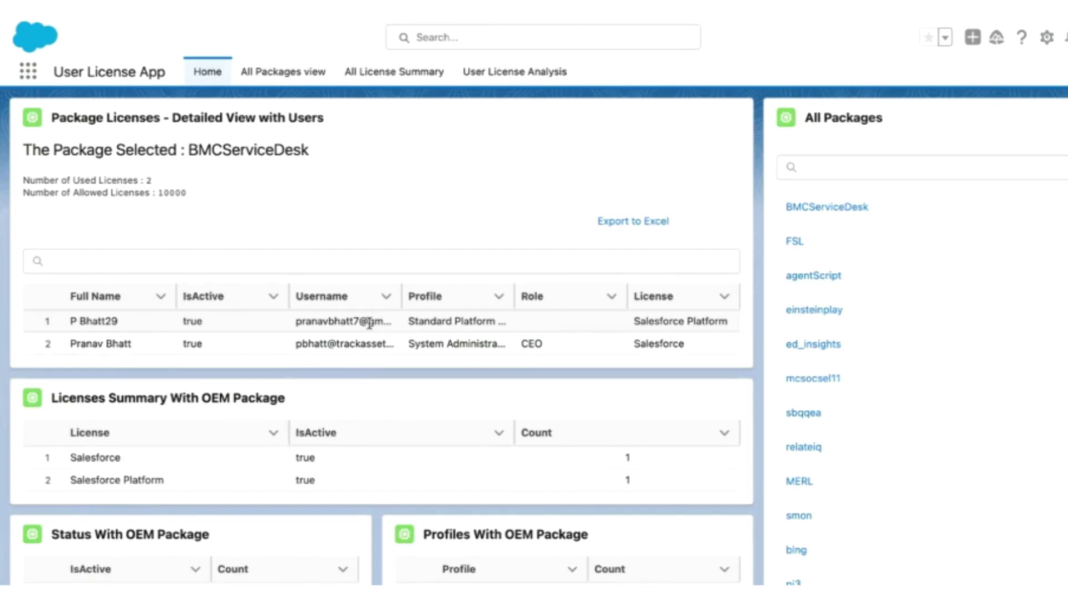
- Search the BMCServiceDesk package's licensed users by a user's first name
left_click(370, 261)
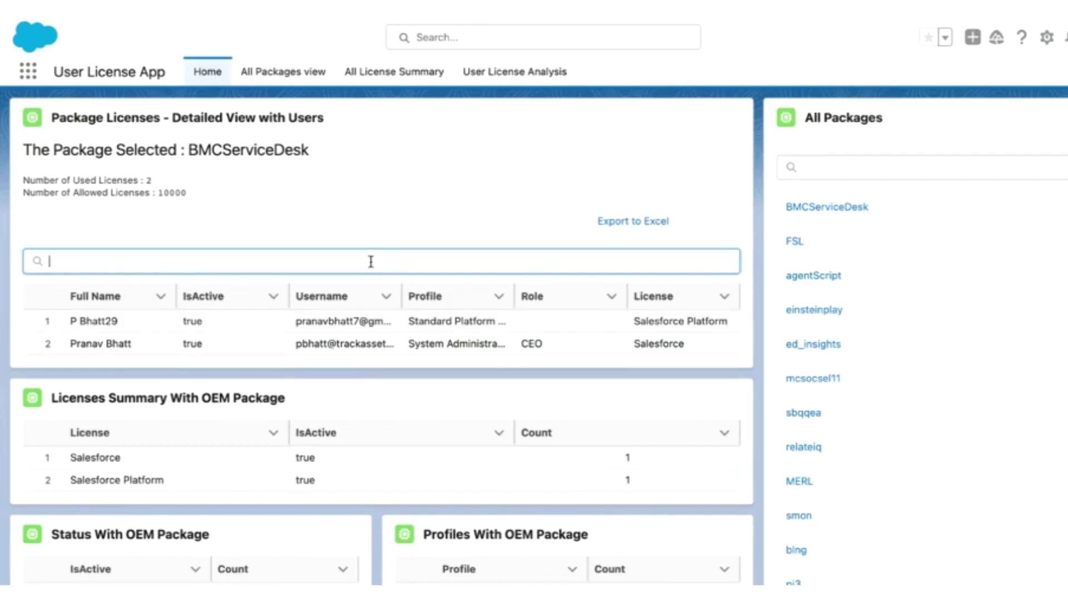
type("Pranav")
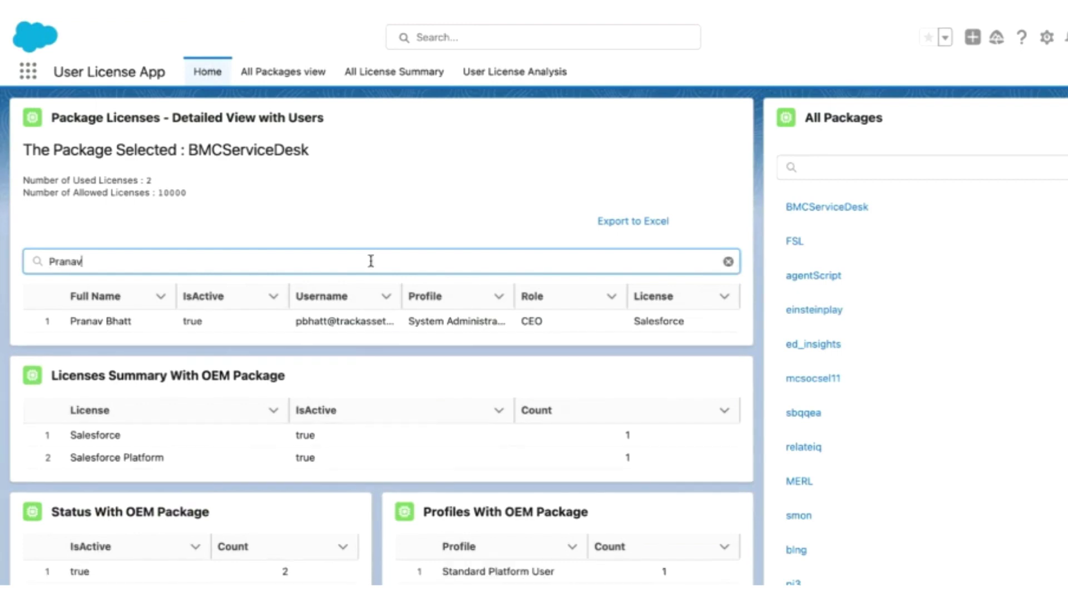
left_click(409, 223)
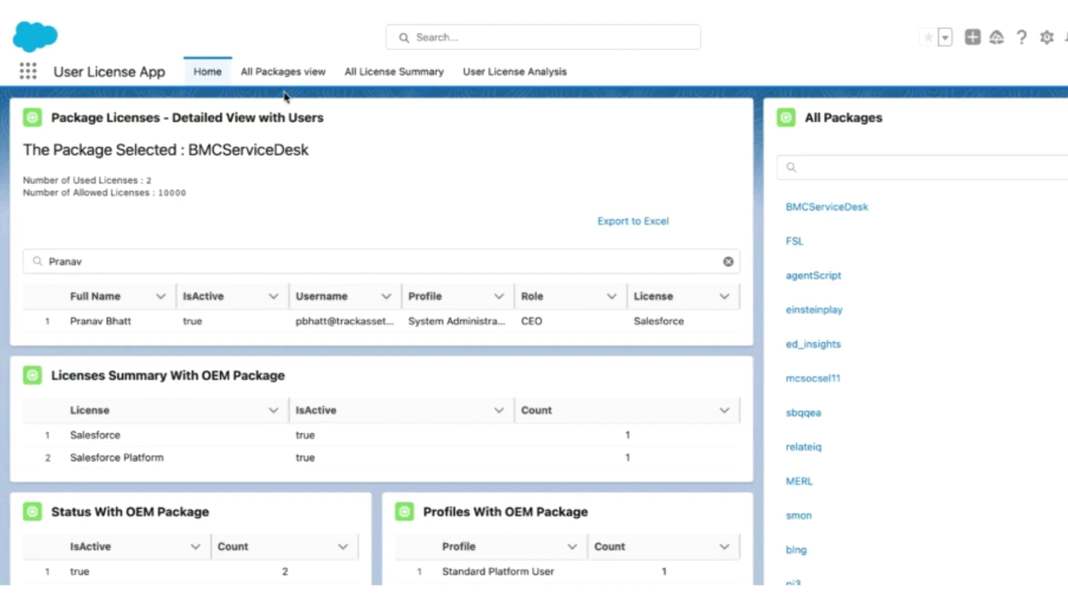
- Open the All Packages view and examine each package's allowed and used licenses, status and dates
left_click(273, 78)
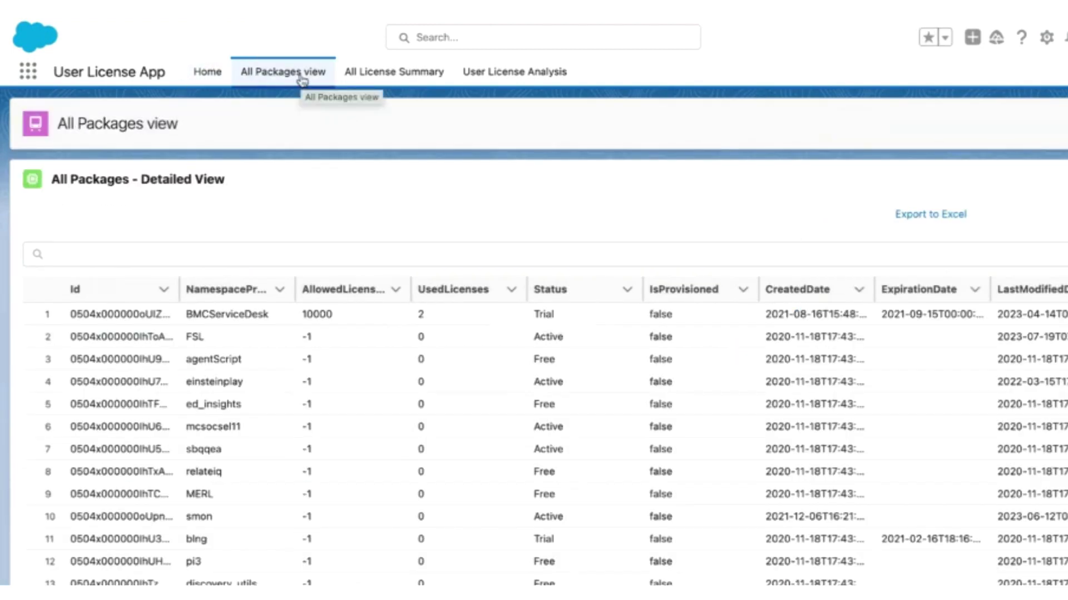
scroll(333, 165, "down", 1)
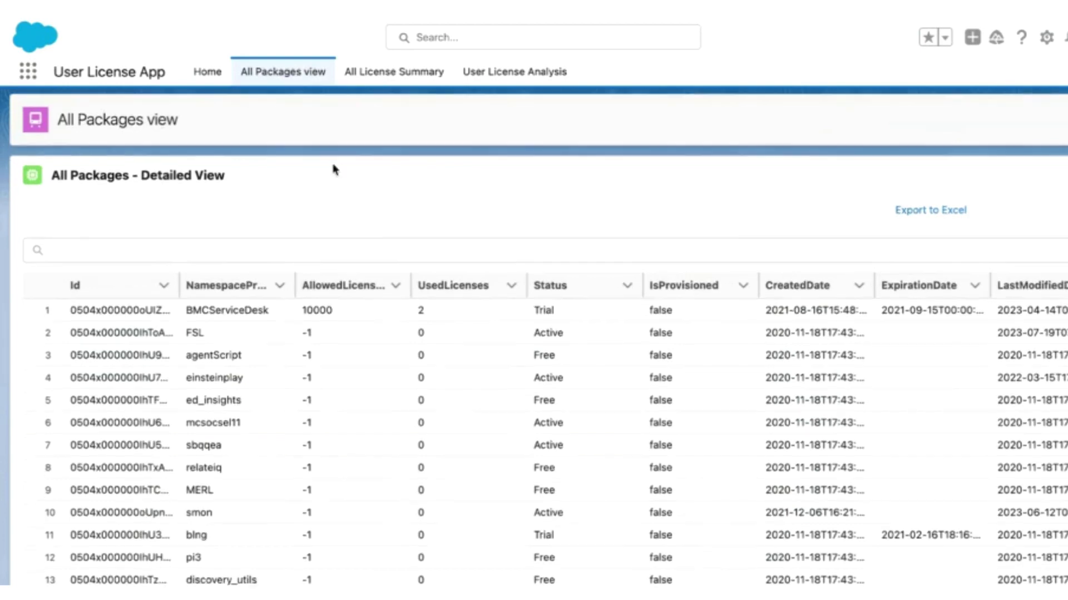
scroll(333, 169, "up", 1)
left_click(332, 254)
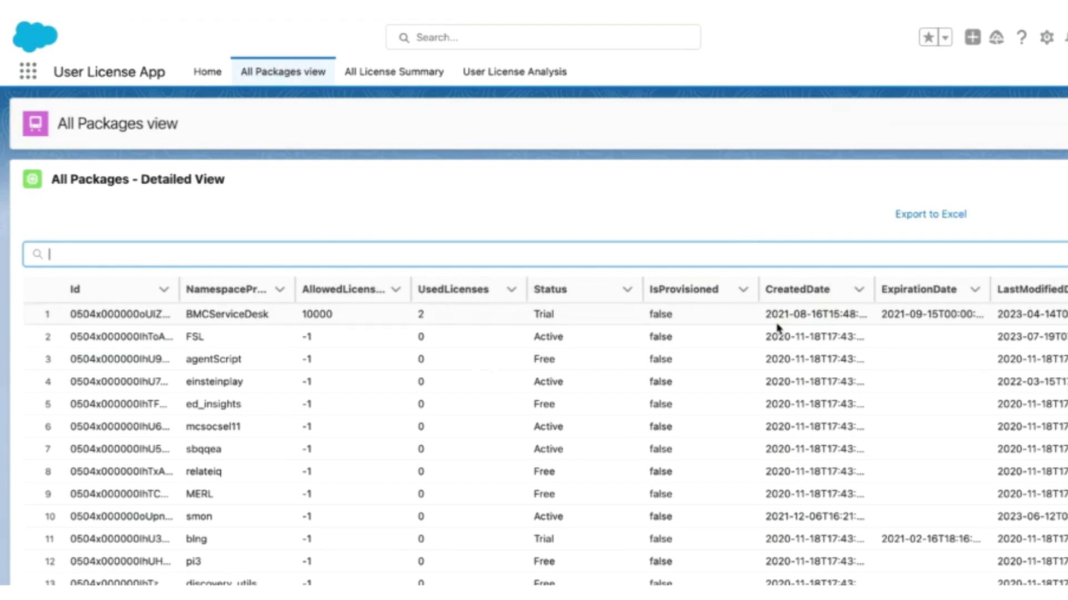
left_click(582, 193)
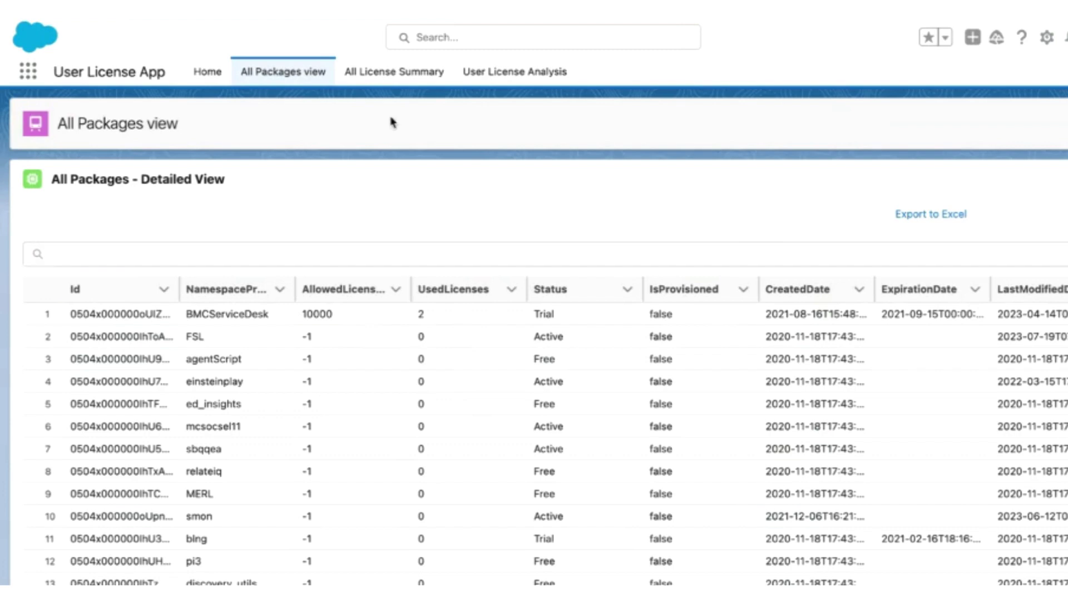
- Open the All License Summary to compare the license breakdowns with and without OEM
left_click(430, 83)
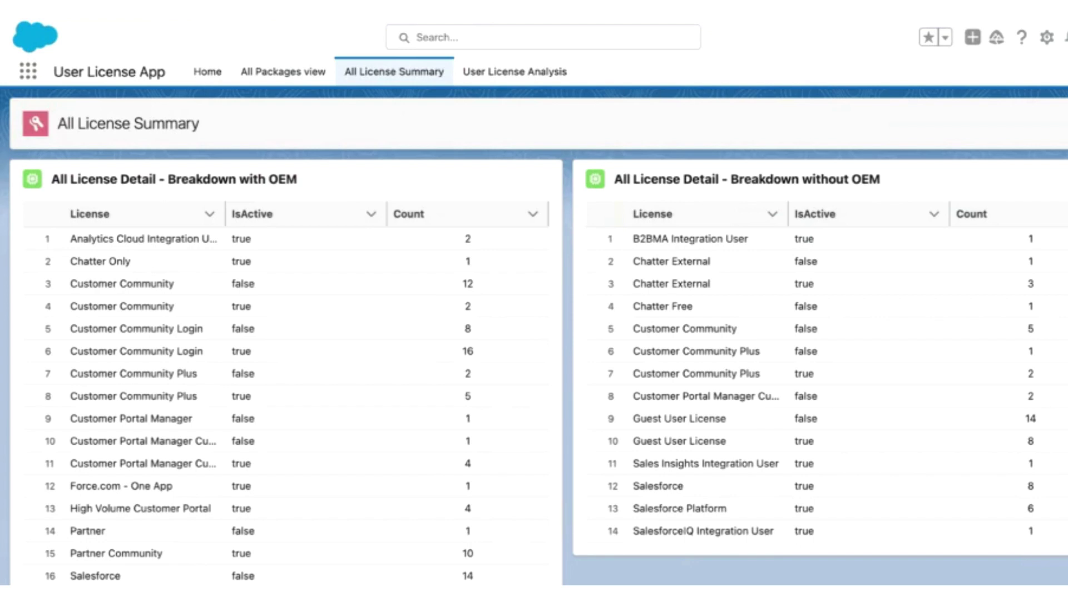
left_click(144, 238)
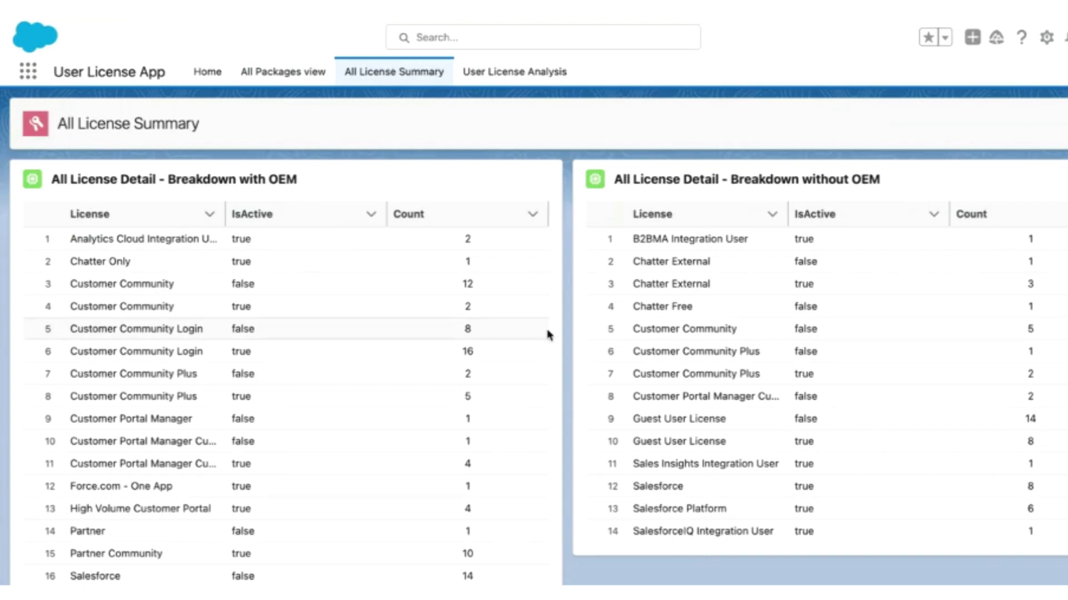
- Open the User License Analysis dashboard and examine the license totals, User License Usage Report and User & License Data Report
left_click(499, 72)
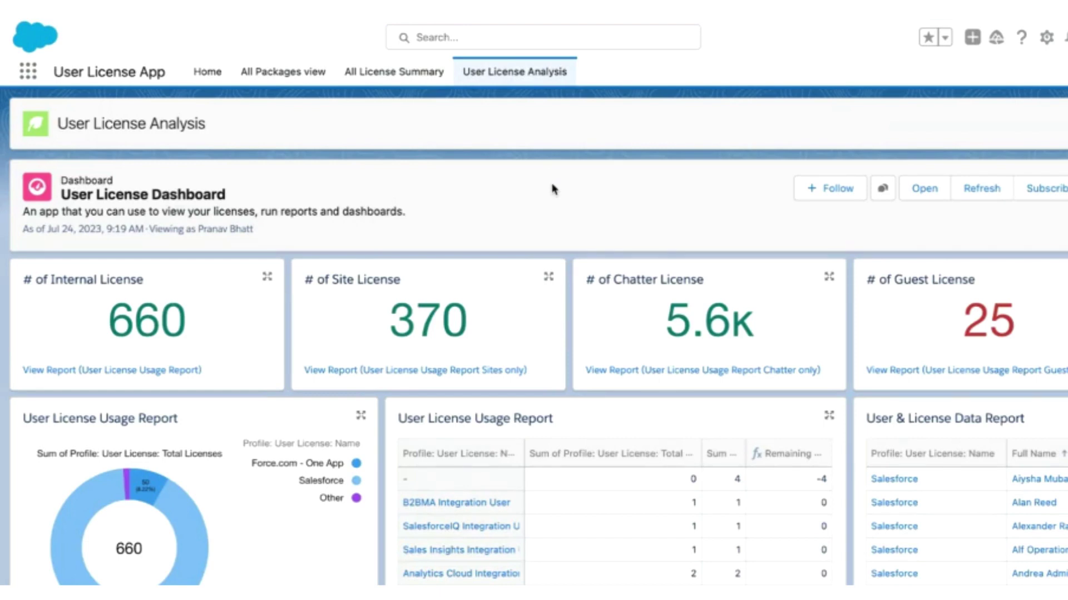
scroll(553, 185, "down", 1)
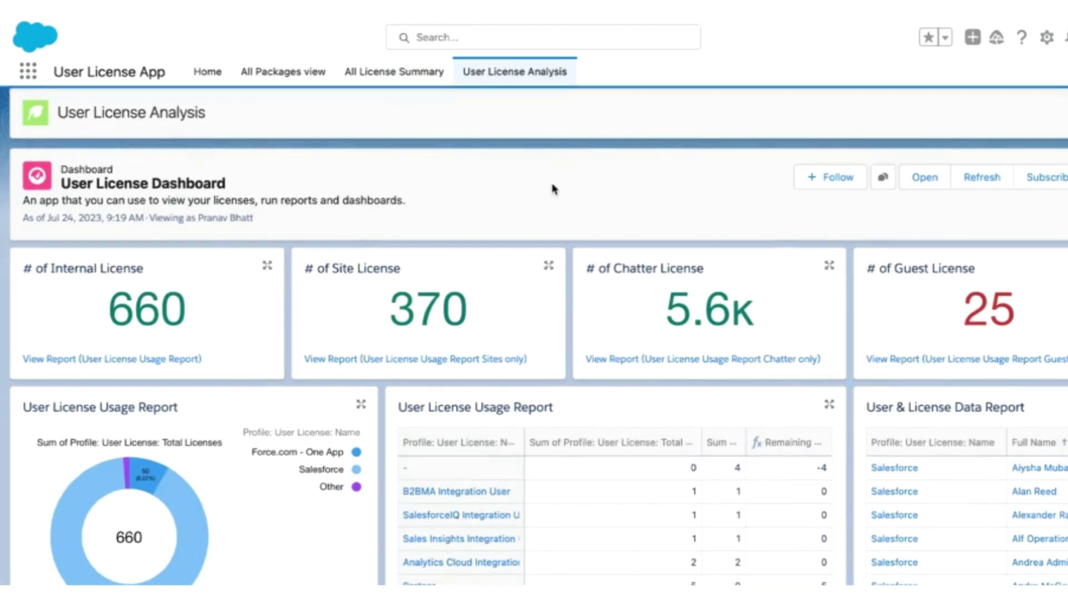
scroll(553, 186, "down", 1)
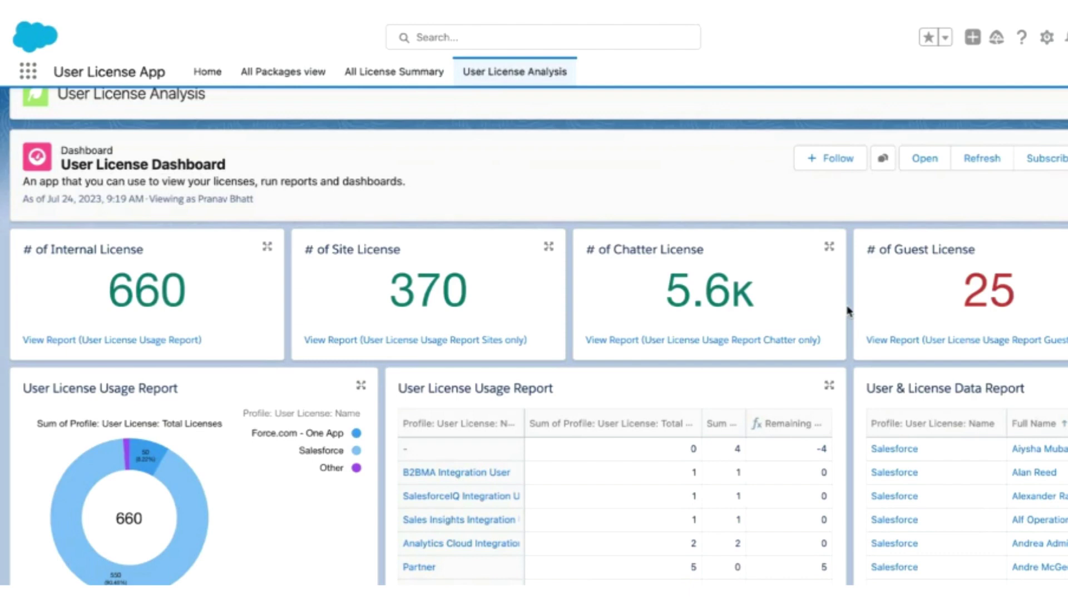
scroll(849, 311, "down", 1)
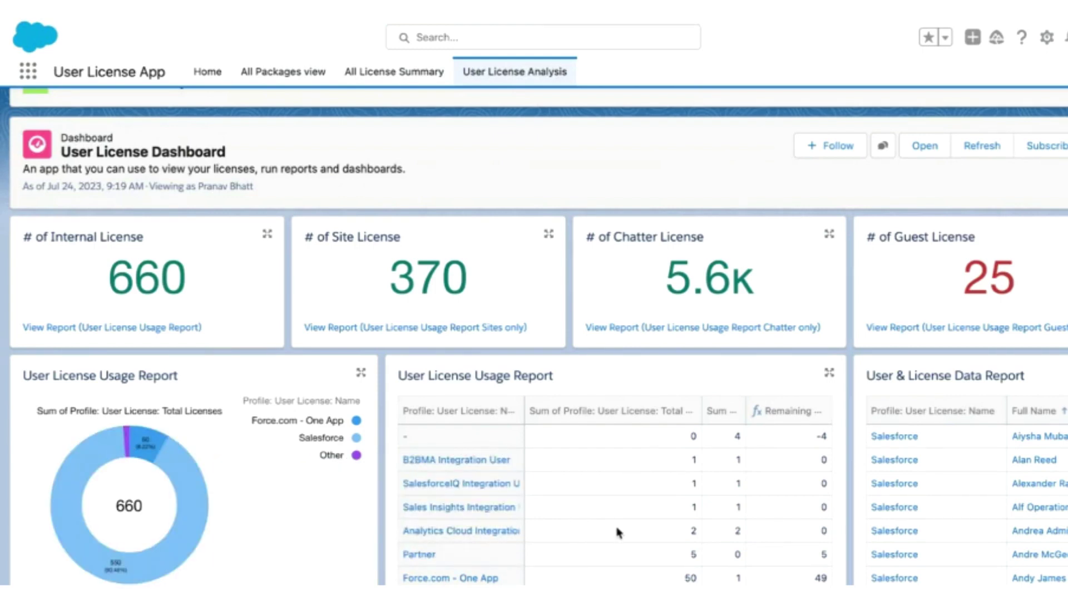
scroll(616, 528, "down", 2)
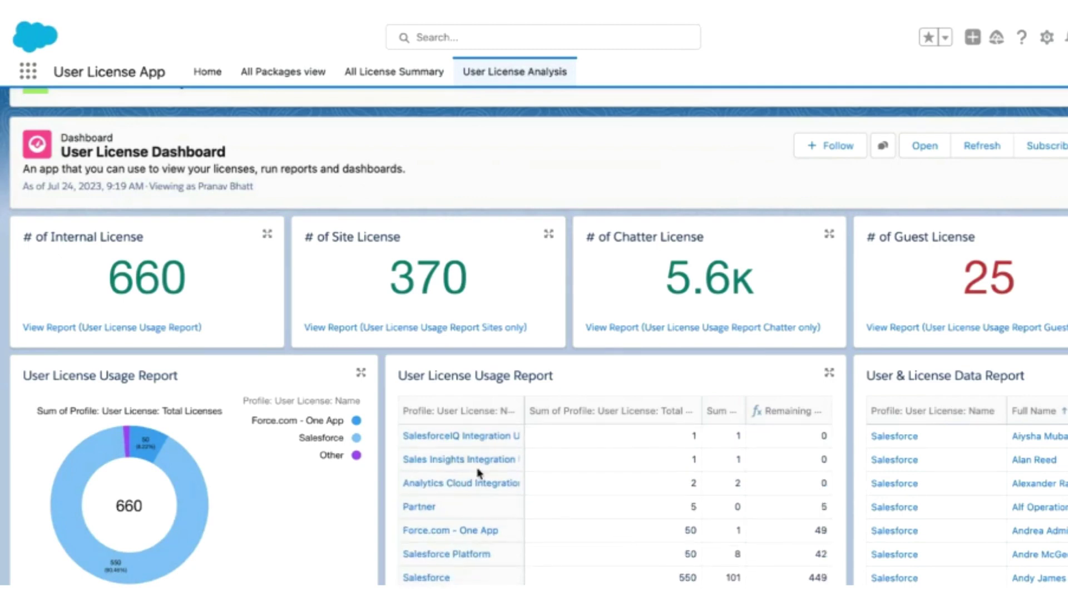
scroll(452, 561, "down", 1)
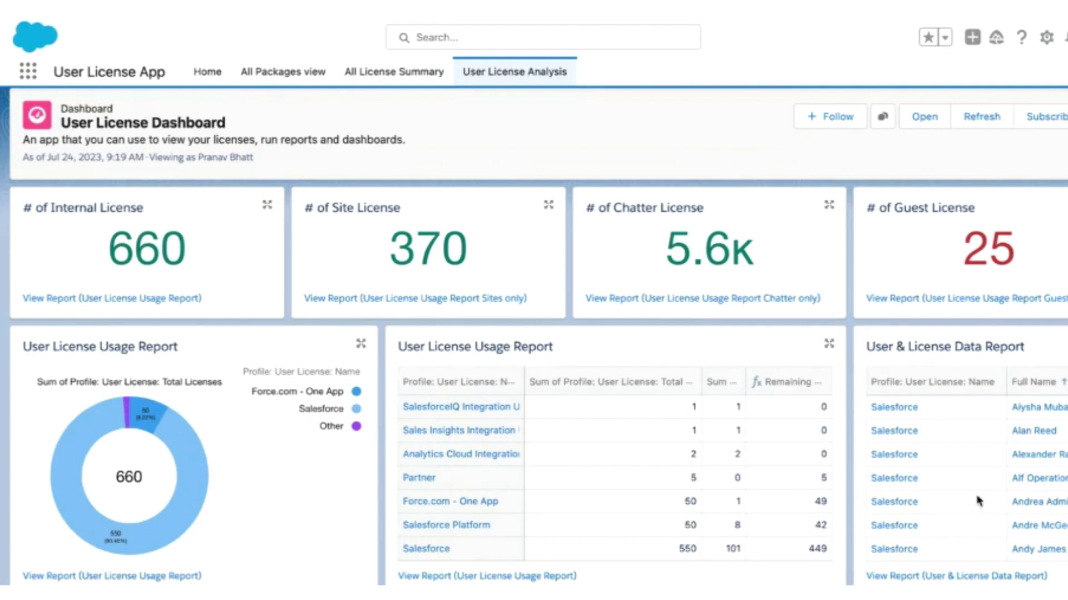
scroll(978, 498, "down", 3)
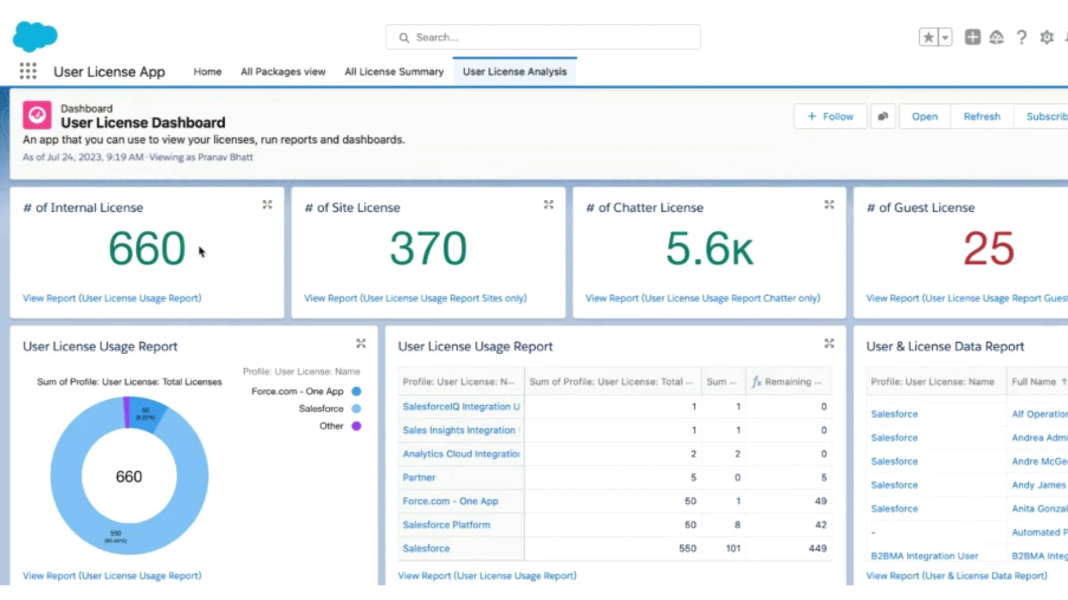
- Review the dashboard's Sites, Guest and Chatter license usage and data reports, and return to the license totals
scroll(389, 365, "down", 1)
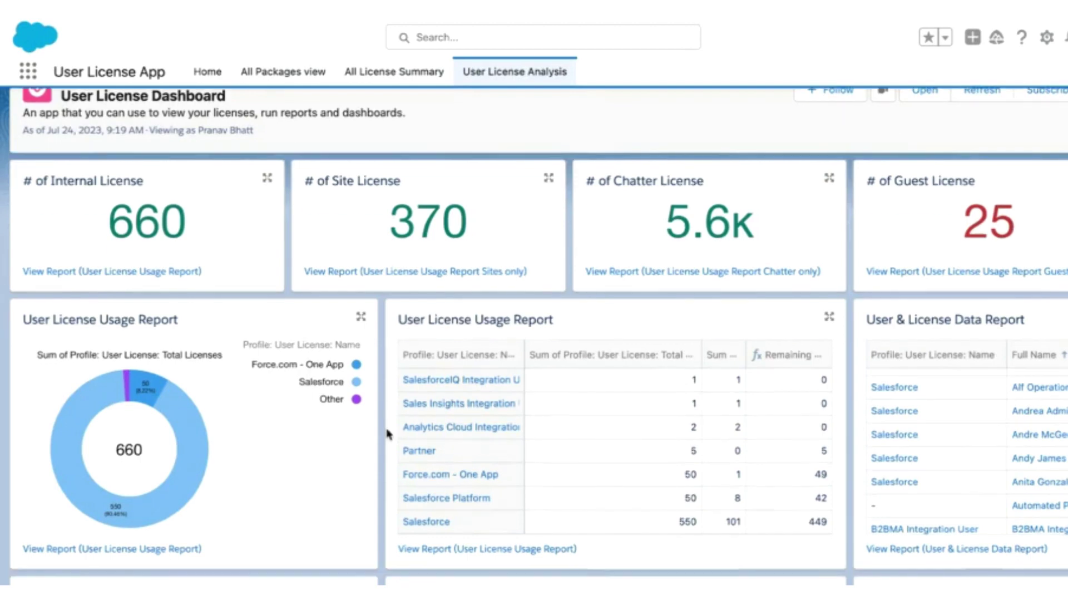
scroll(389, 365, "down", 1)
scroll(567, 482, "down", 4)
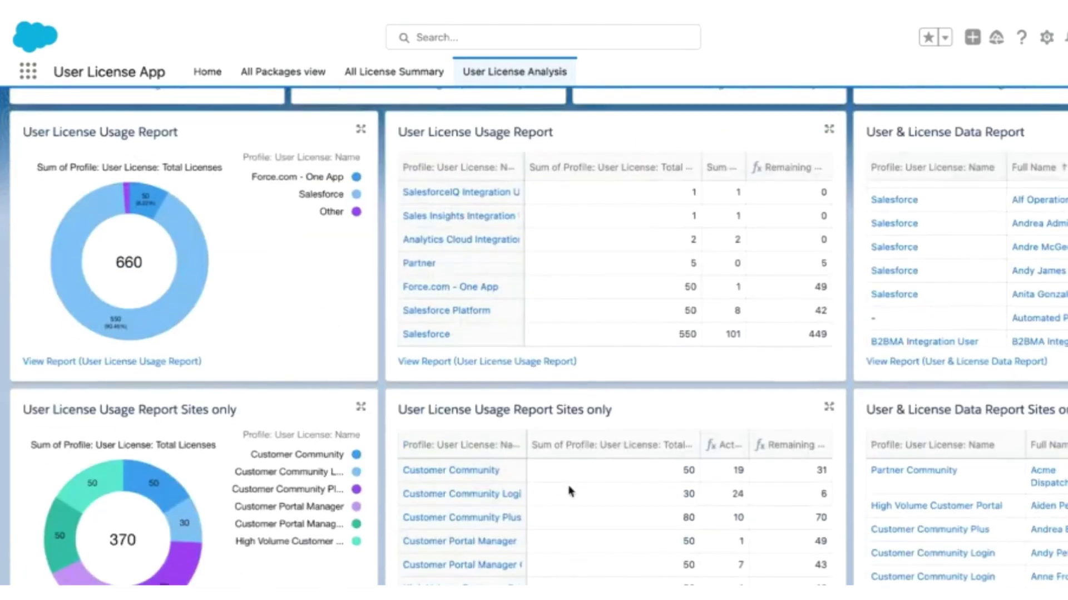
scroll(695, 503, "down", 4)
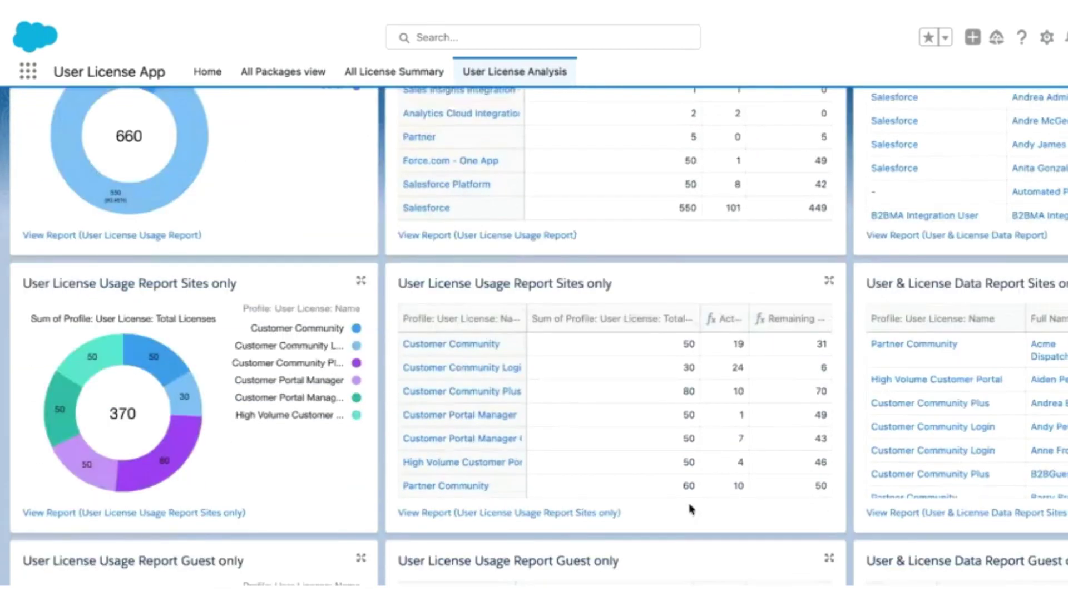
scroll(958, 571, "down", 3)
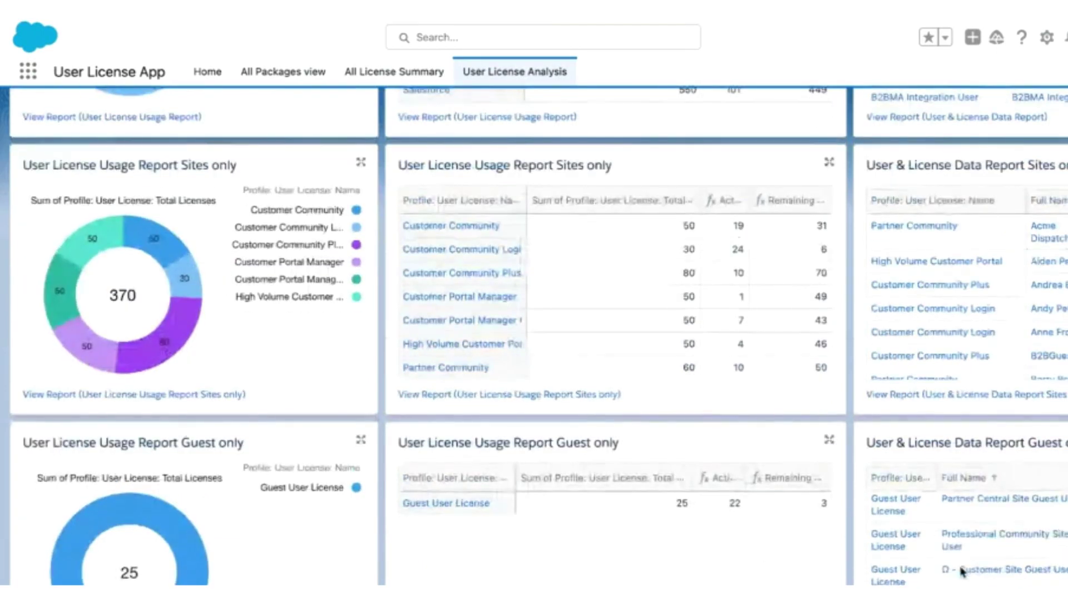
scroll(855, 583, "down", 1)
scroll(855, 583, "down", 4)
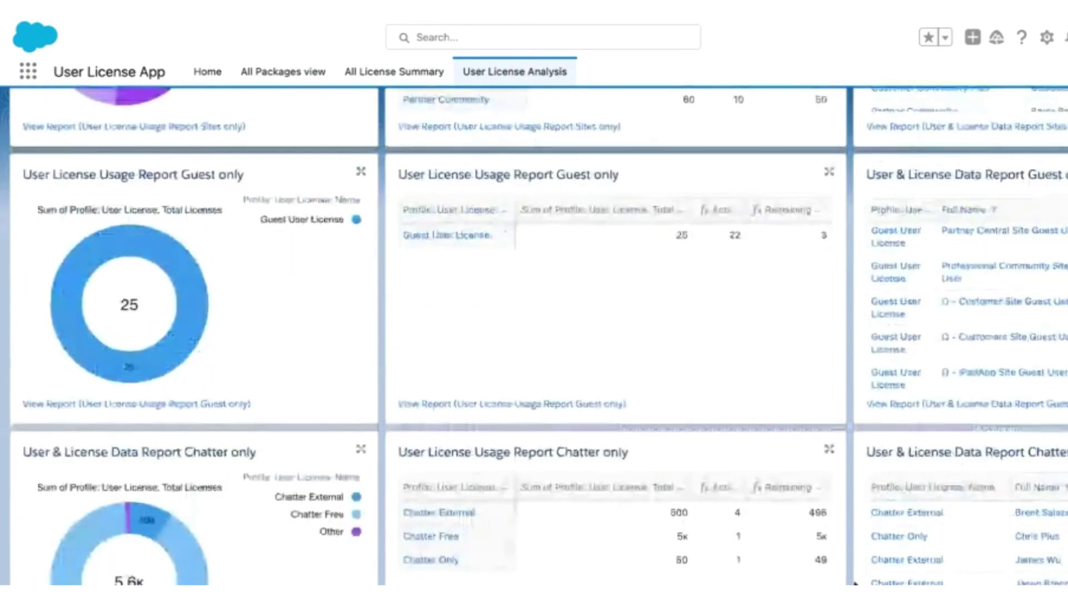
scroll(817, 554, "down", 1)
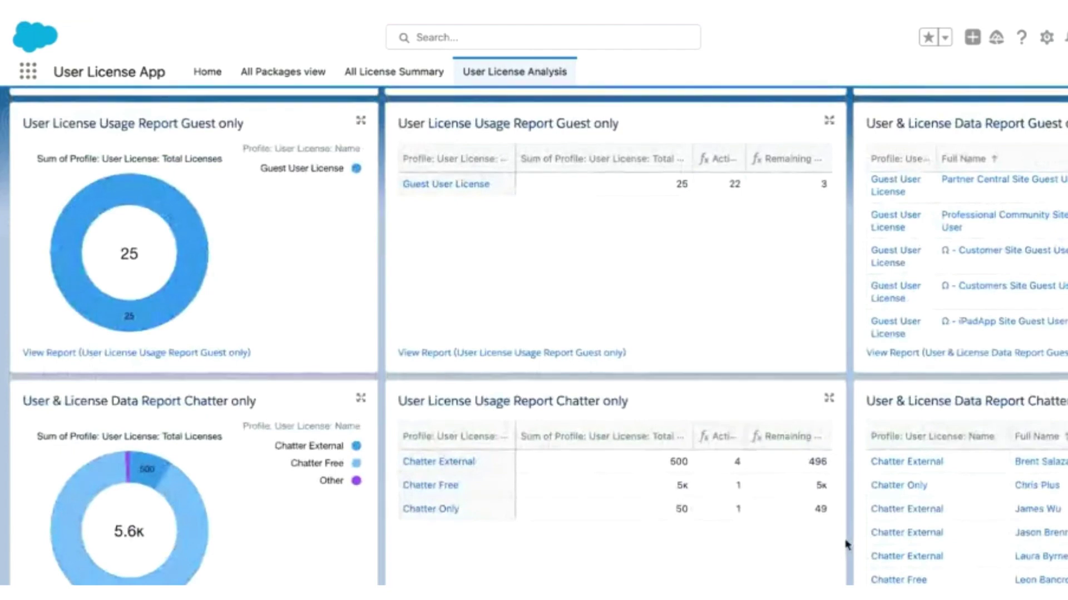
scroll(834, 542, "up", 10)
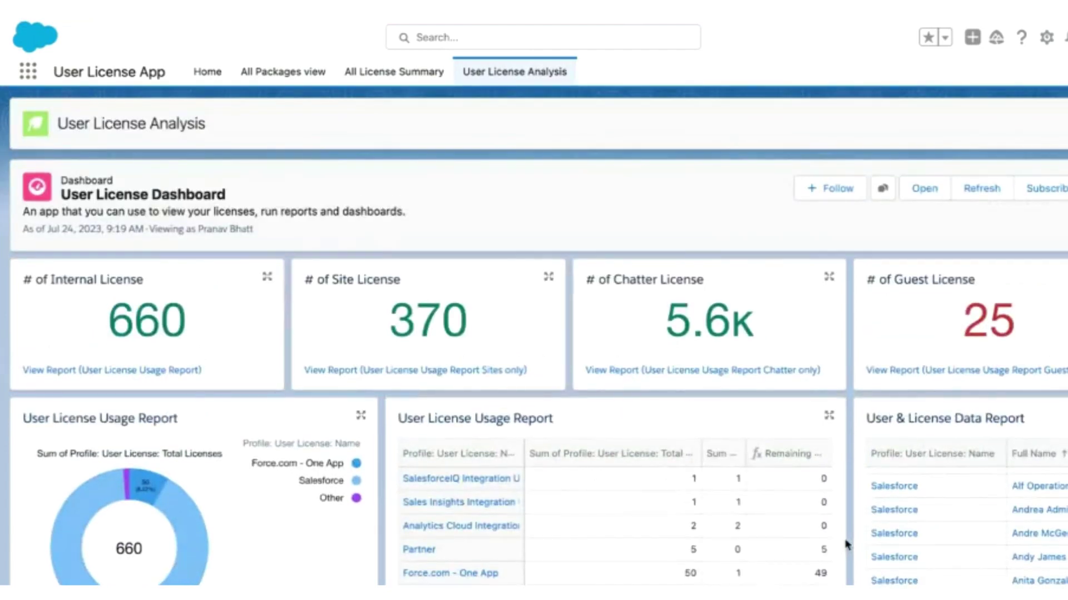